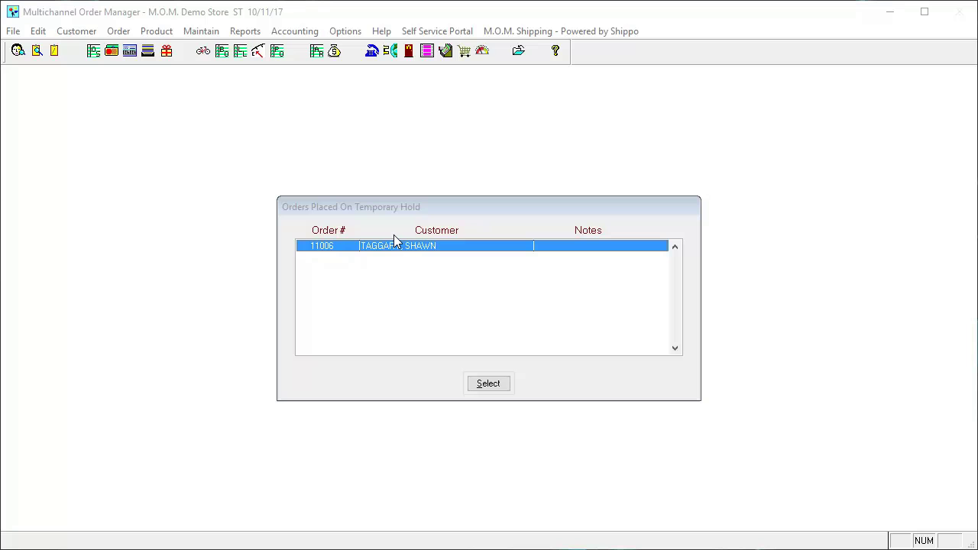
# Open the stock item record for VITAMIN from stock item maintenance.
pyautogui.click(168, 32)
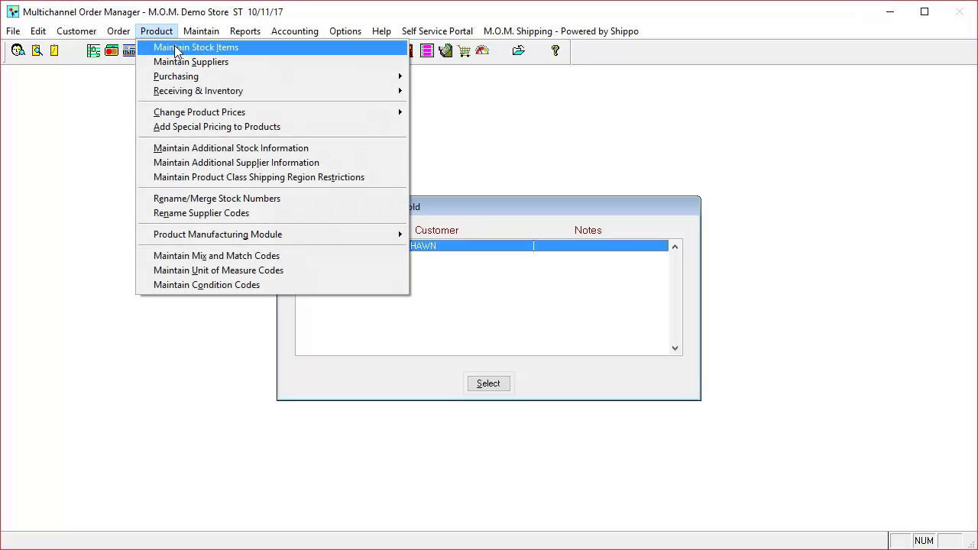
pyautogui.click(176, 48)
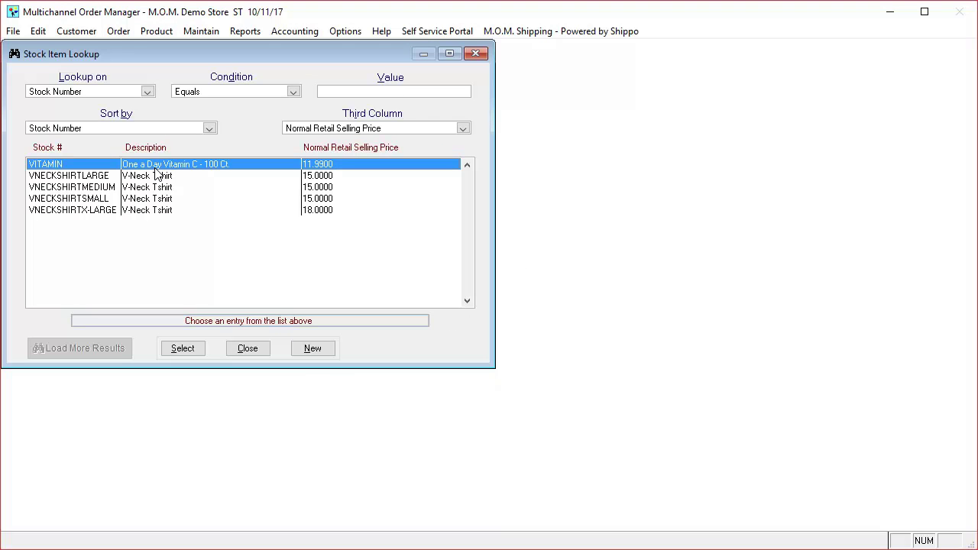
pyautogui.click(186, 349)
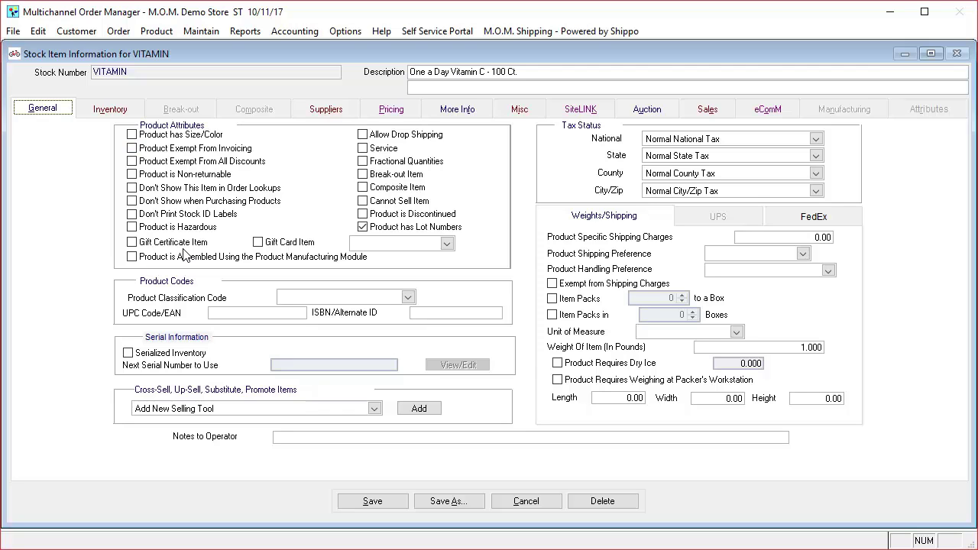
# Temporarily flag the item as a Composite Item to view its kit assembly settings and parts list, and clear the flag again.
pyautogui.click(364, 189)
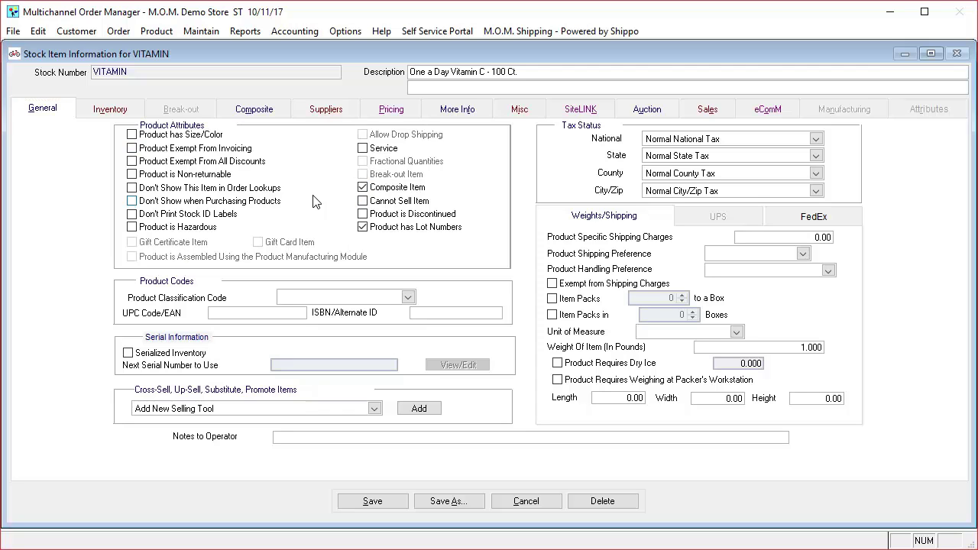
pyautogui.click(272, 115)
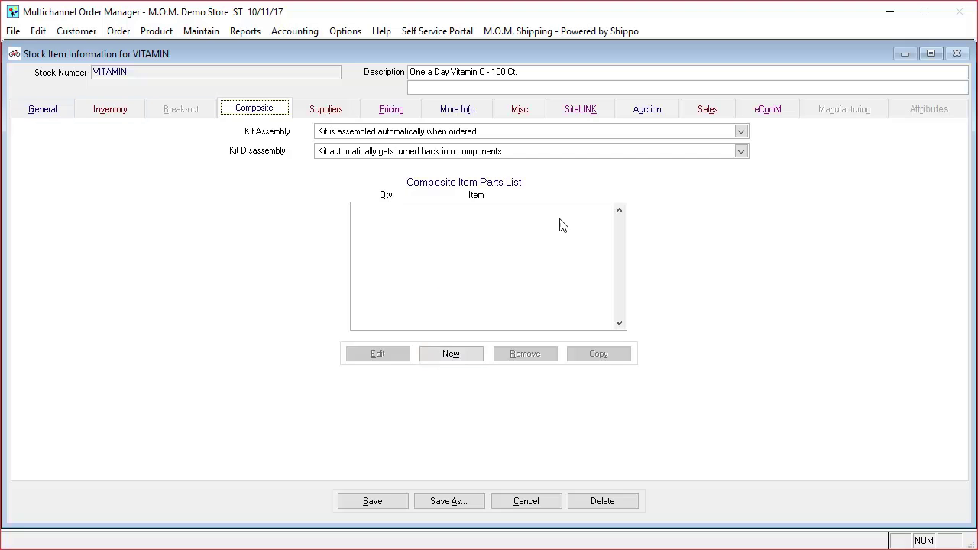
pyautogui.click(47, 111)
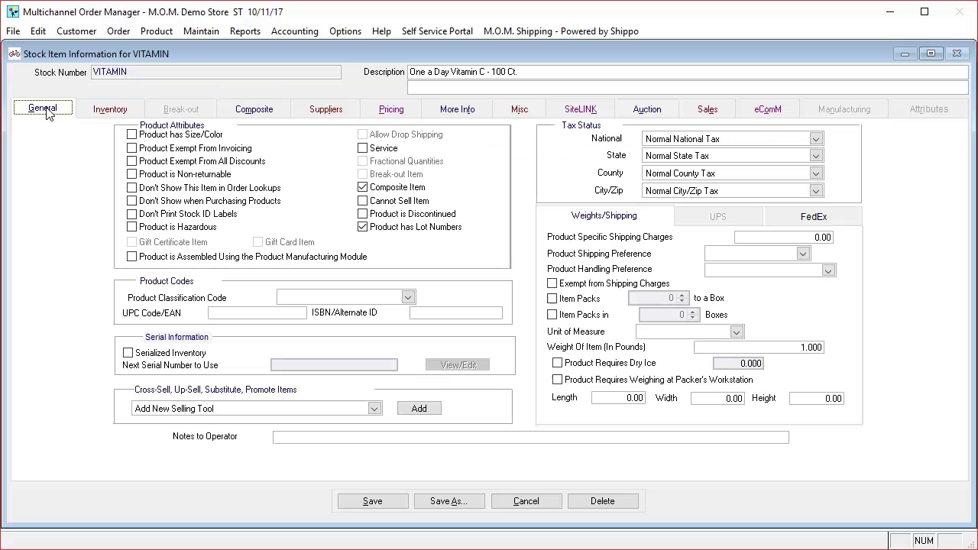
pyautogui.click(382, 187)
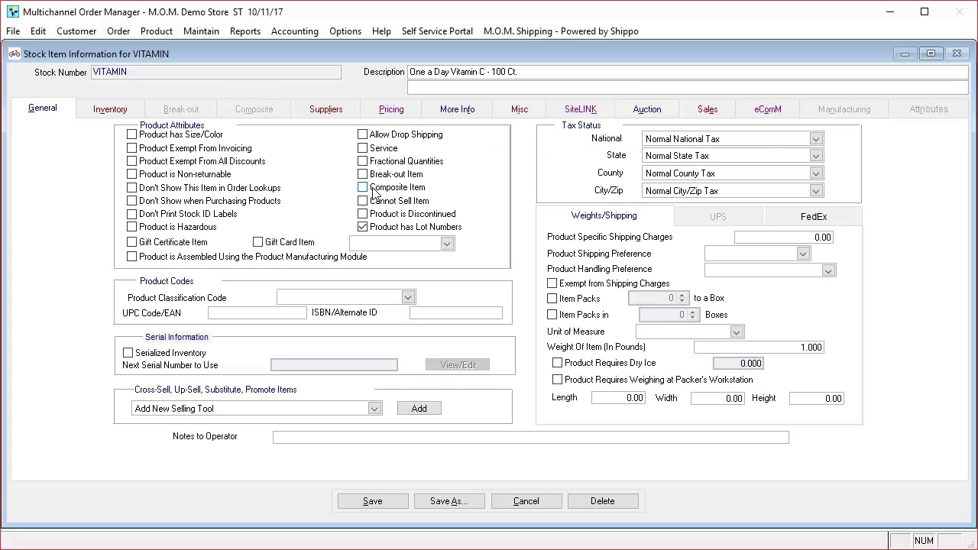
# Flag the item as a Break-out Item, view the form for a new break-out part, and cancel the entry.
pyautogui.click(376, 177)
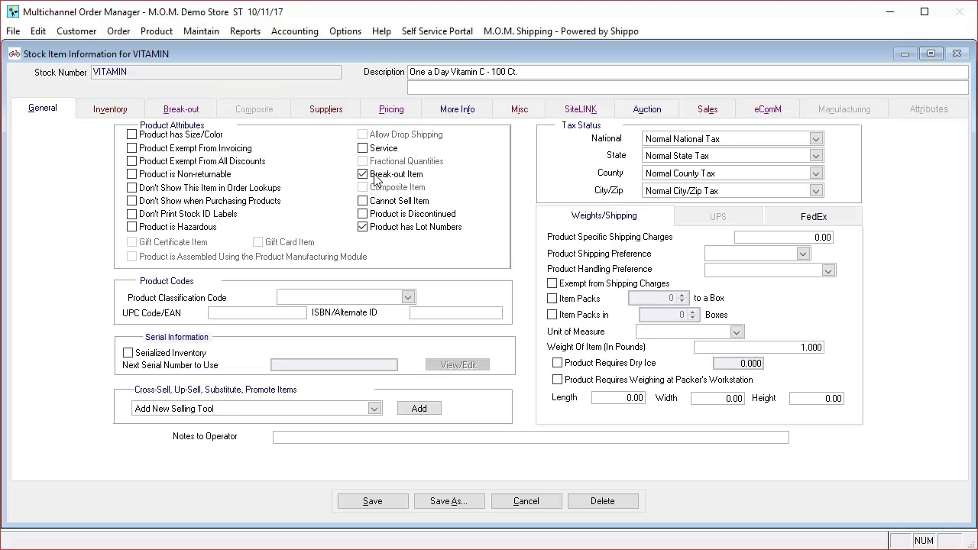
pyautogui.click(184, 114)
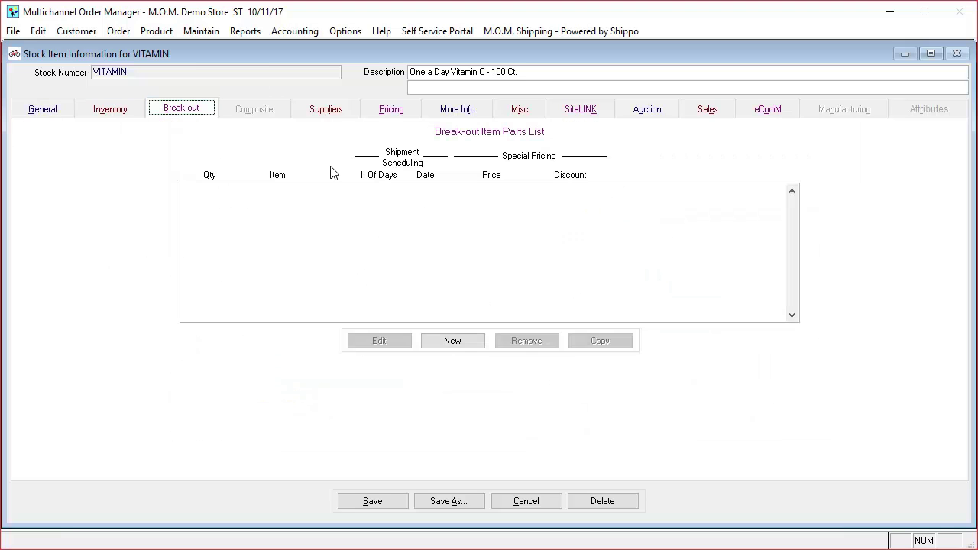
pyautogui.click(452, 340)
pyautogui.moveTo(116, 58); pyautogui.dragTo(216, 97)
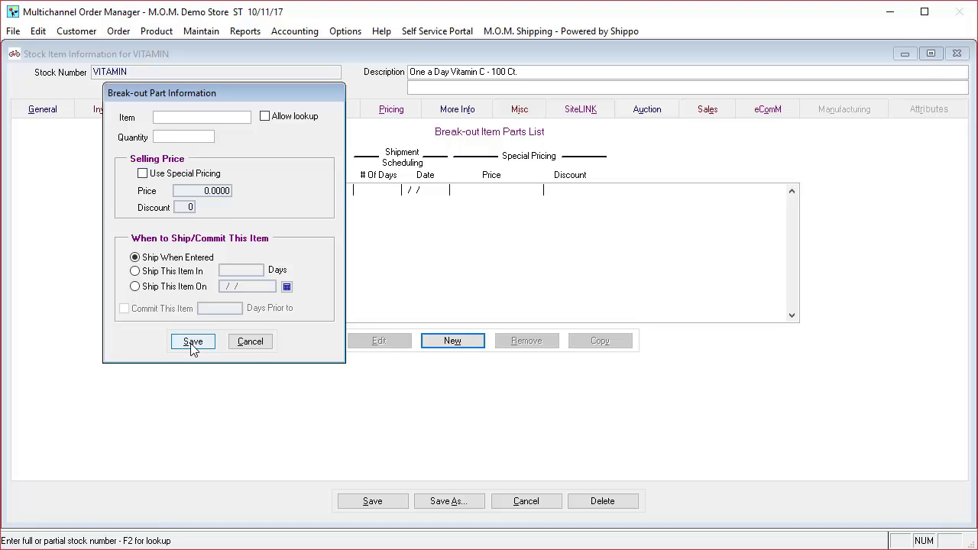
pyautogui.click(251, 344)
pyautogui.click(42, 111)
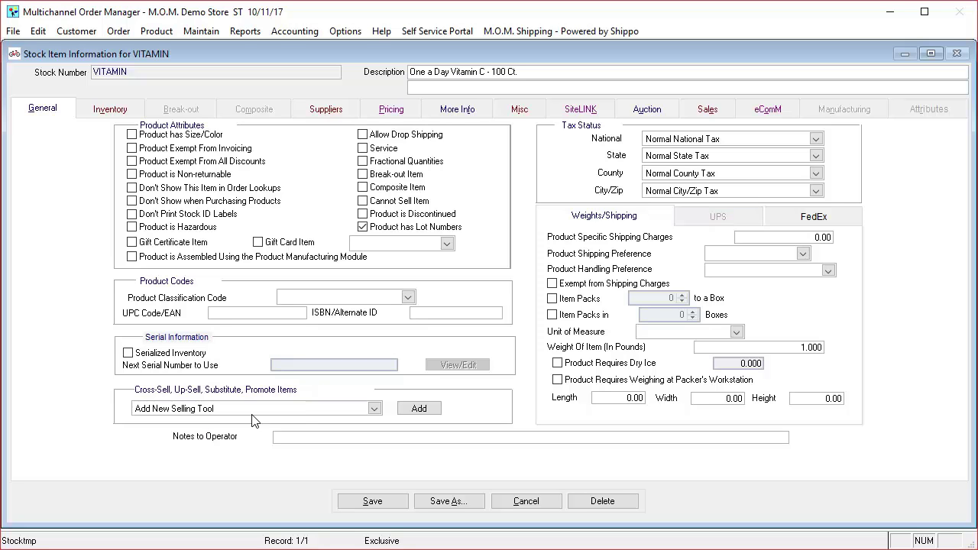
# Look at the available selling tool types for cross-sell, up-sell, substitute and promotional products, and leave without adding one.
pyautogui.click(296, 413)
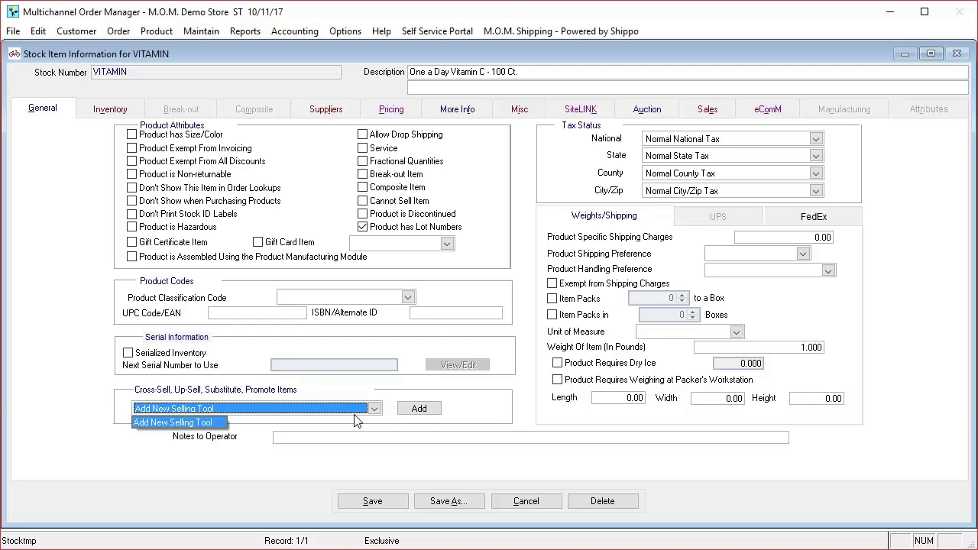
pyautogui.click(417, 408)
pyautogui.click(417, 409)
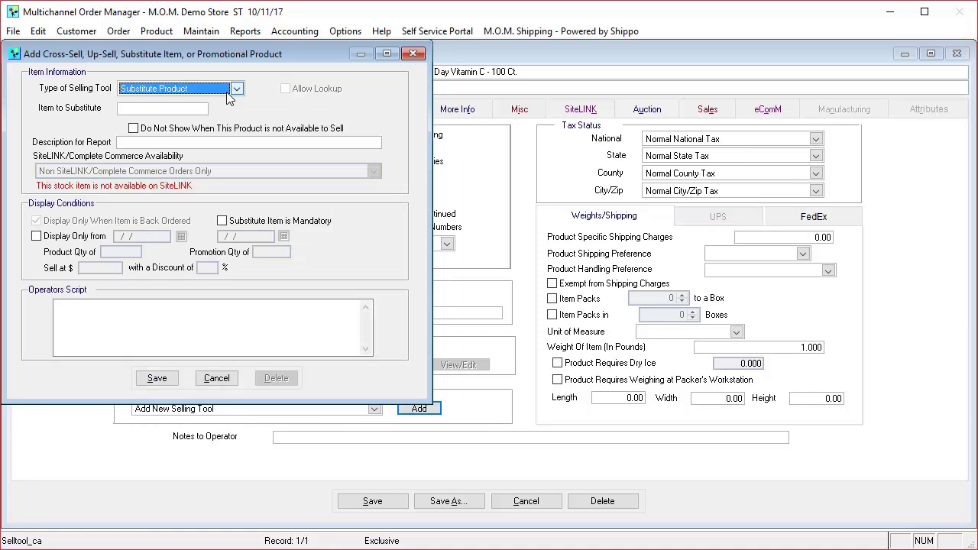
pyautogui.click(233, 89)
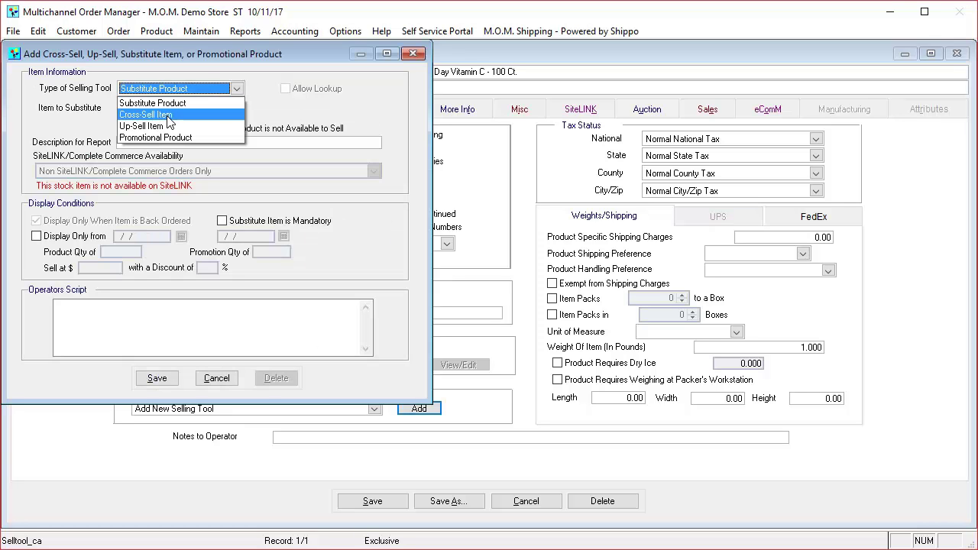
pyautogui.click(348, 119)
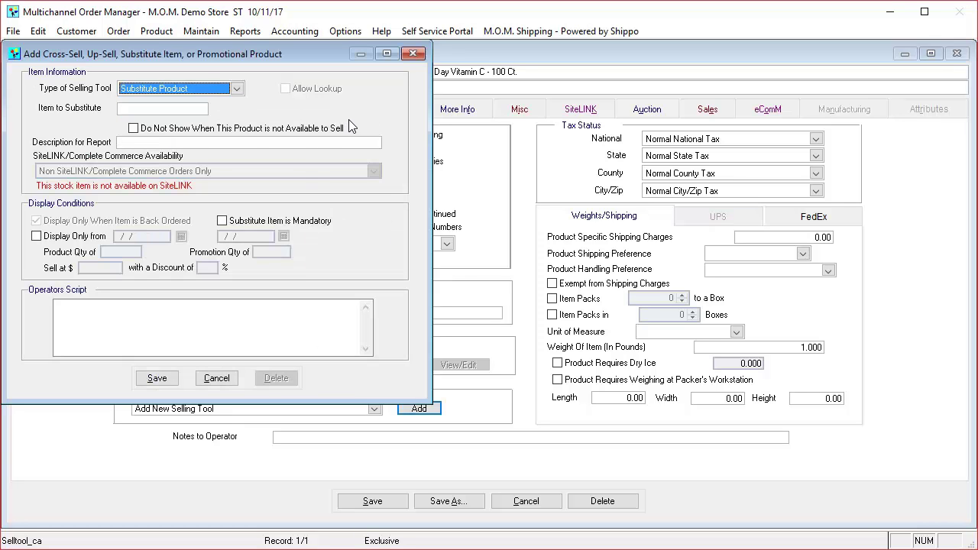
pyautogui.click(216, 378)
pyautogui.click(615, 390)
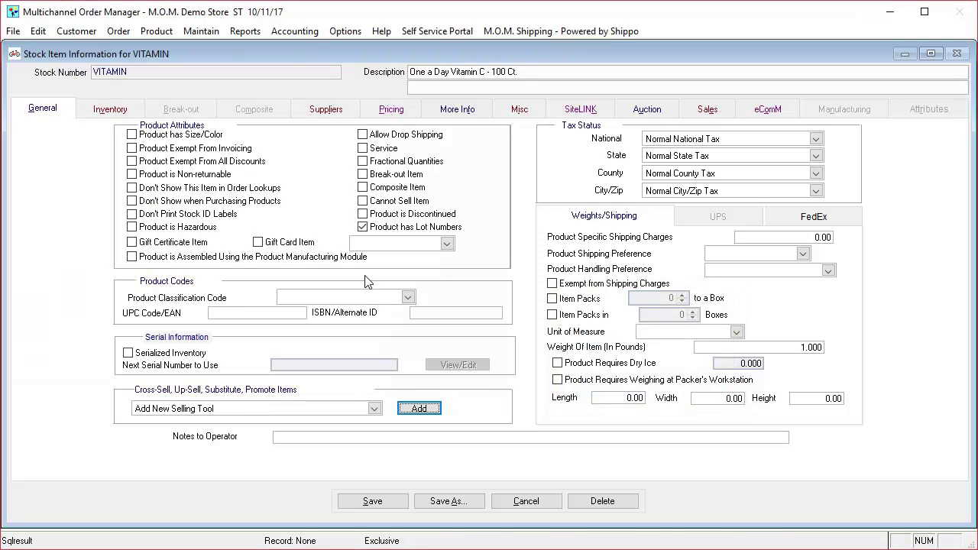
# Open the item's Main Warehouse bin A2-S1-B1 for editing from its inventory bin preferences.
pyautogui.click(141, 114)
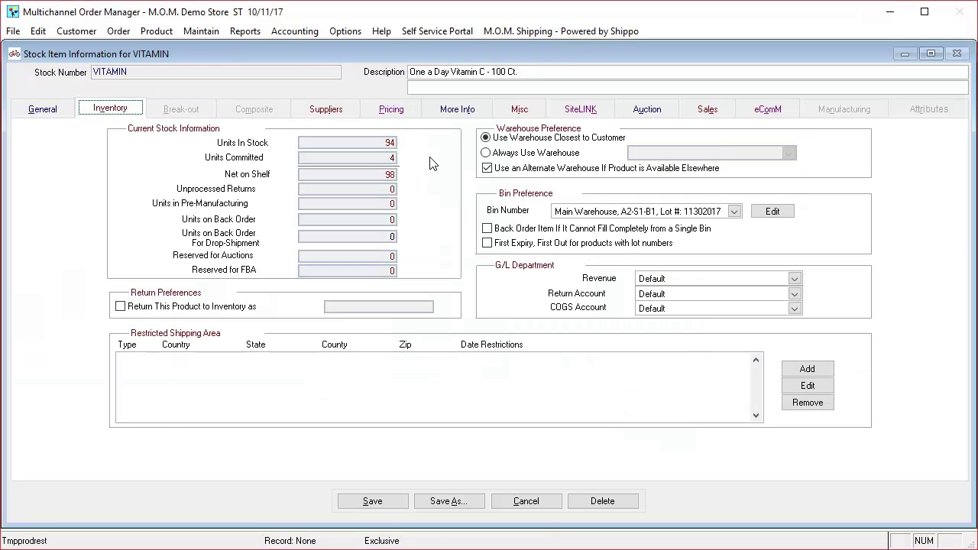
pyautogui.click(595, 212)
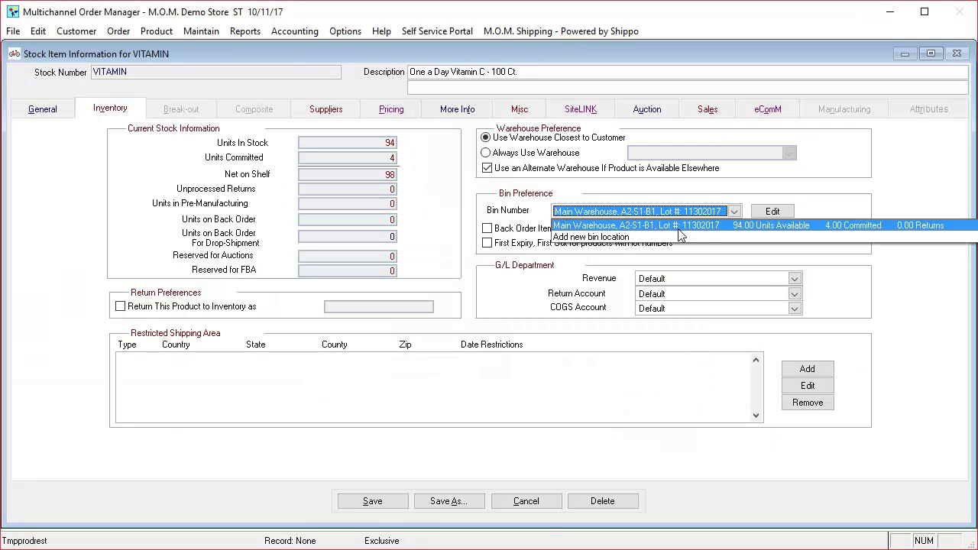
pyautogui.click(763, 227)
pyautogui.click(771, 213)
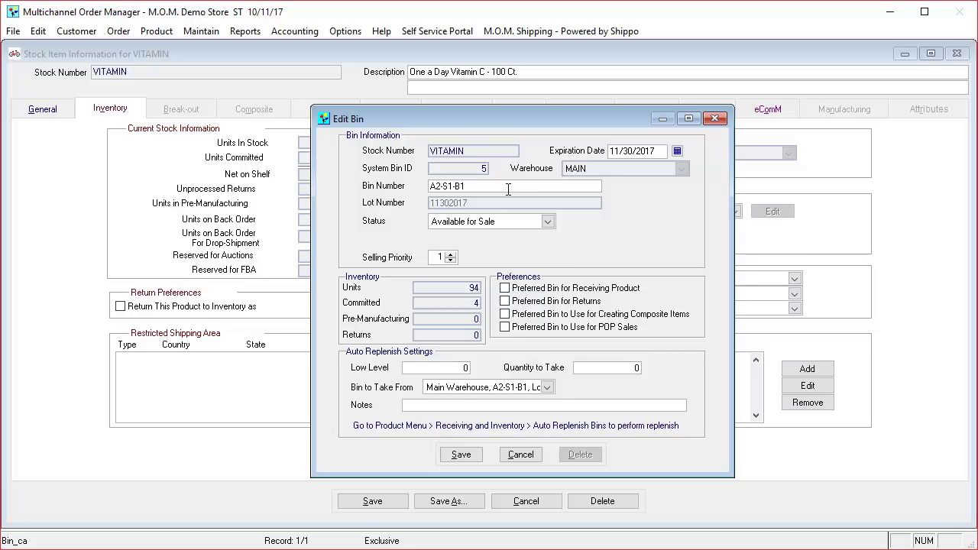
# Review the bin's number, status options and auto replenish settings, and save the bin.
pyautogui.moveTo(508, 190); pyautogui.dragTo(398, 186)
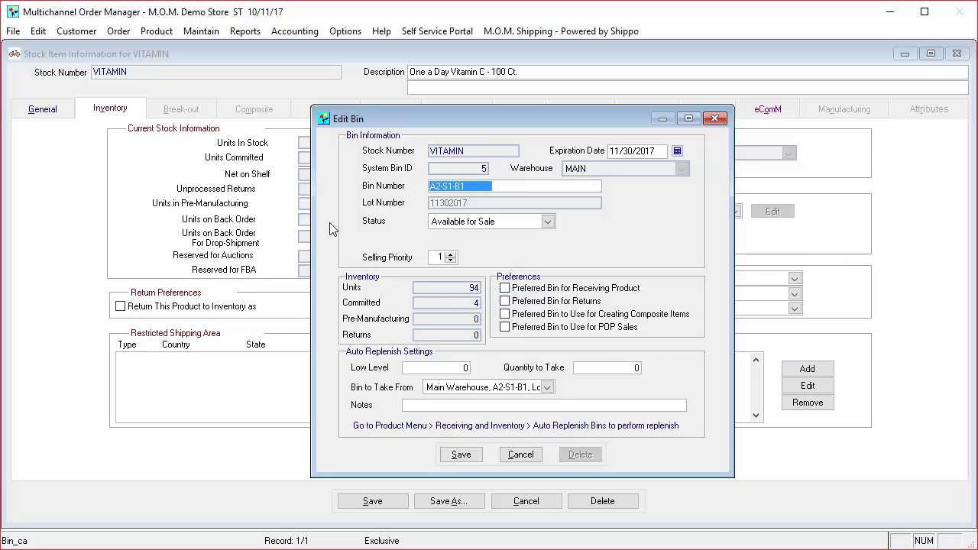
pyautogui.click(484, 187)
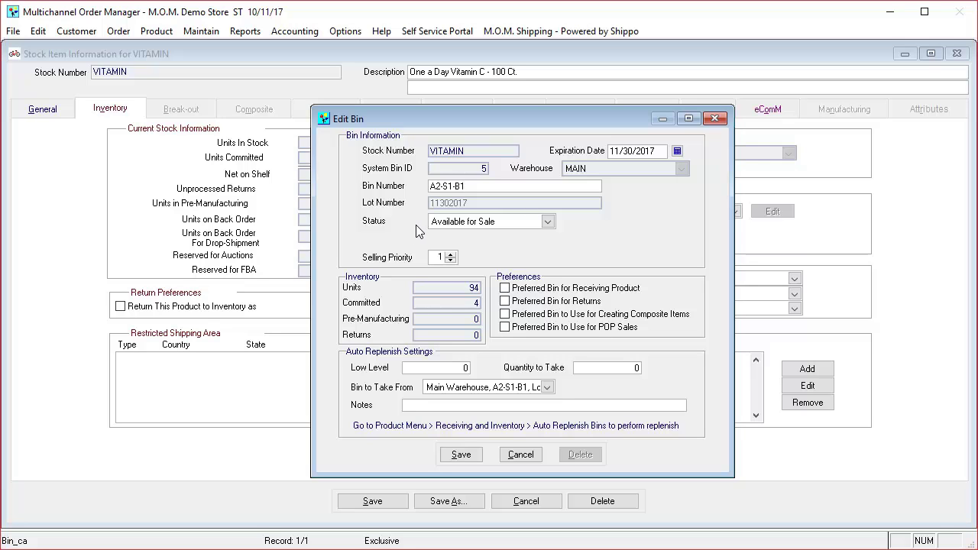
pyautogui.click(446, 221)
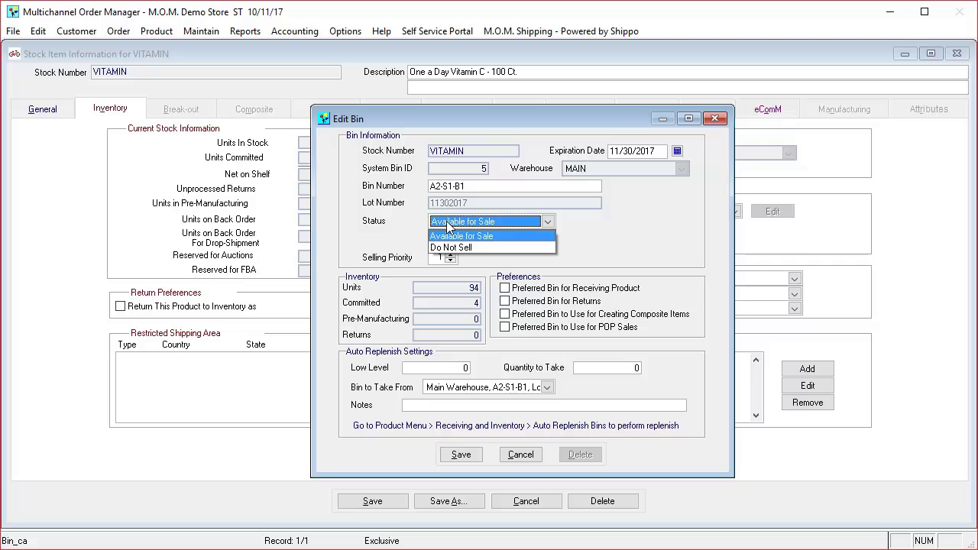
pyautogui.click(669, 254)
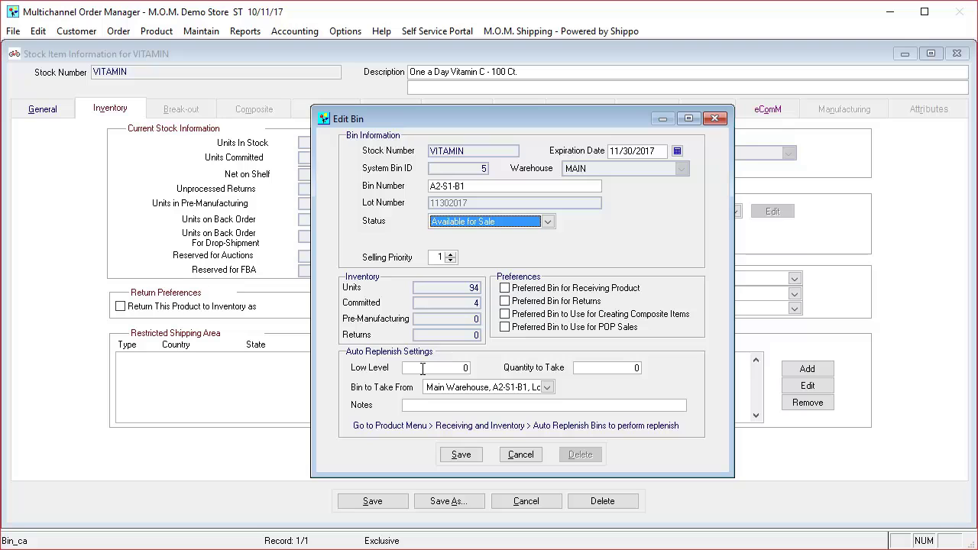
pyautogui.click(422, 368)
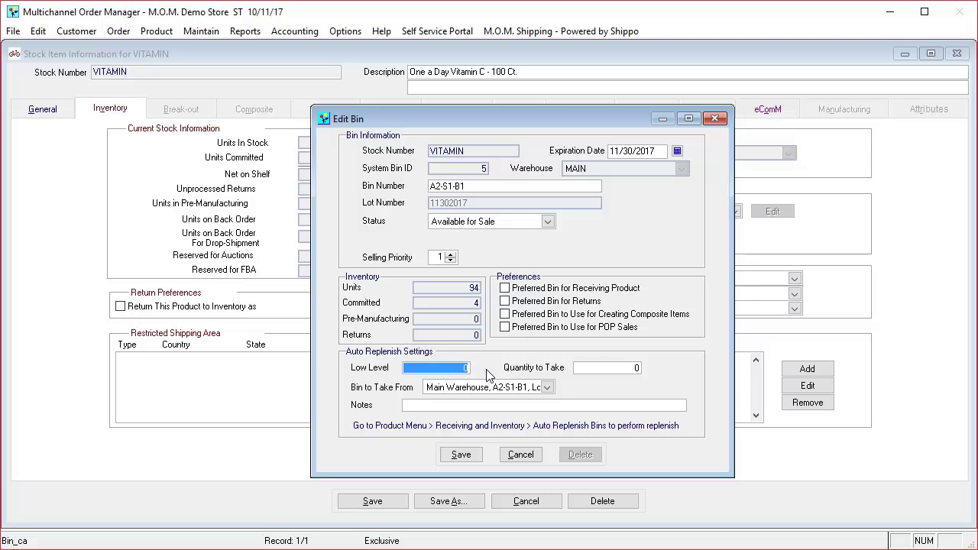
pyautogui.click(597, 368)
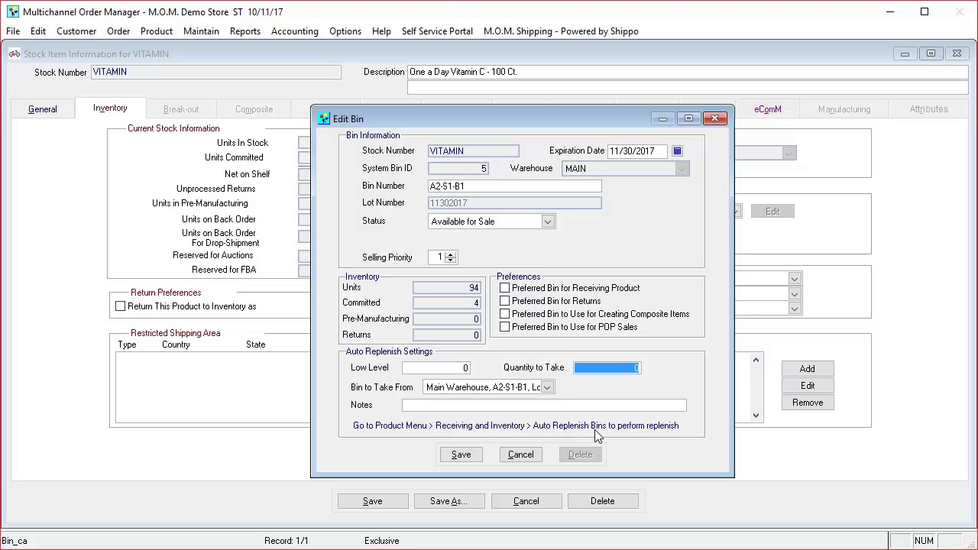
pyautogui.click(460, 455)
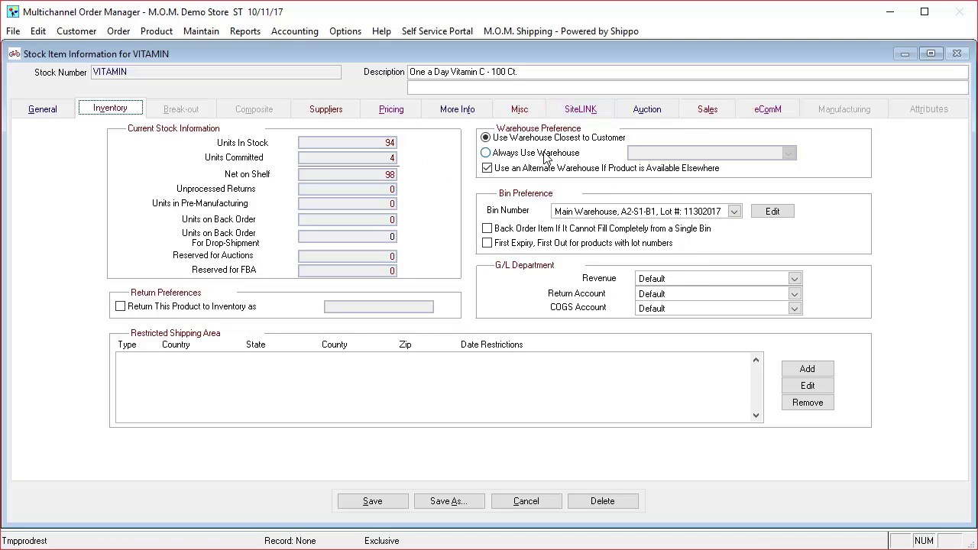
# Switch the warehouse preference to Always Use Warehouse, view the warehouse choices, and restore Use Warehouse Closest to Customer.
pyautogui.click(539, 156)
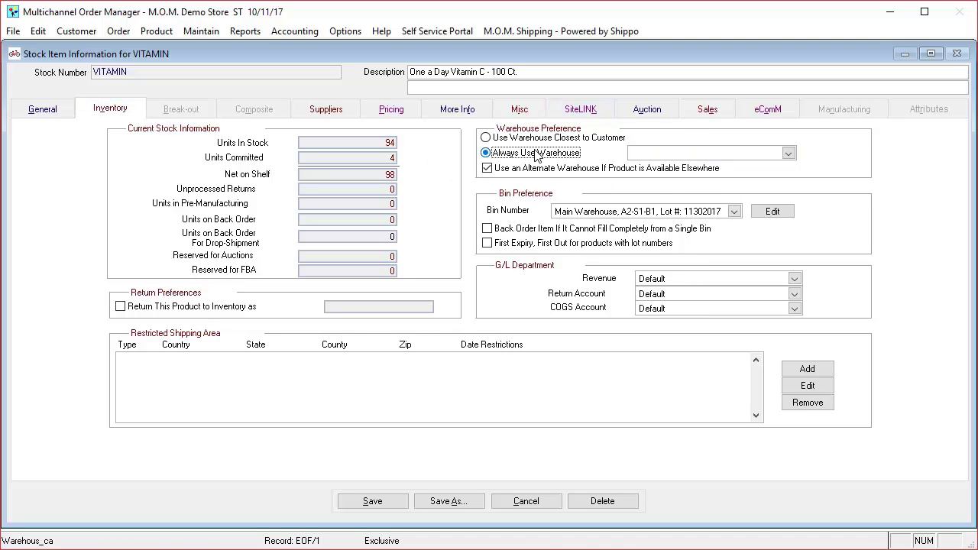
pyautogui.click(777, 154)
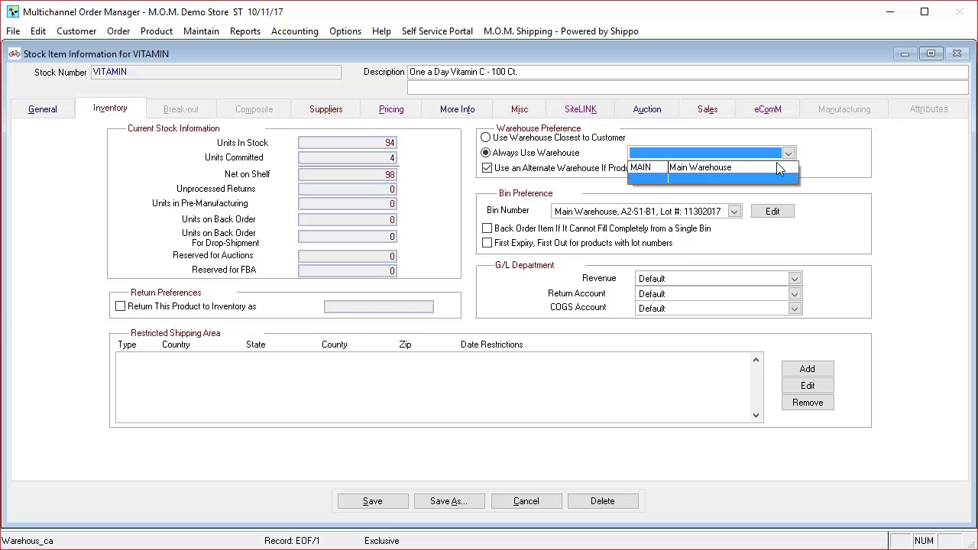
pyautogui.click(567, 139)
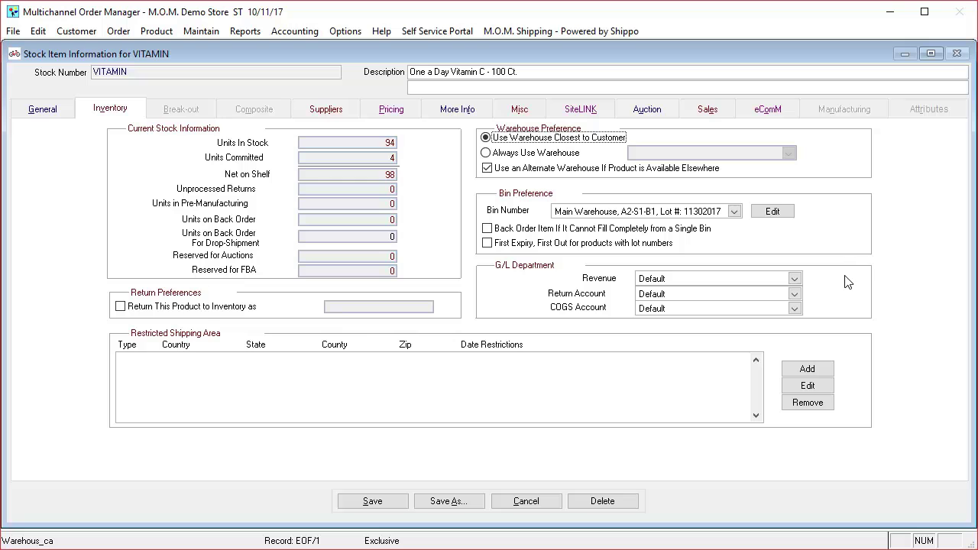
# Review the item's supplier, pricing and Amazon listing details, and save the stock item.
pyautogui.click(331, 114)
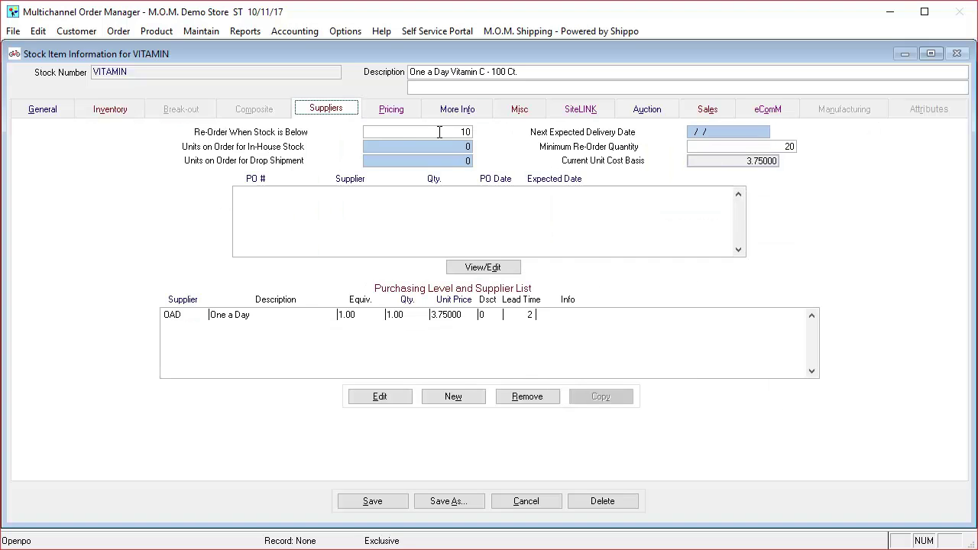
pyautogui.click(409, 112)
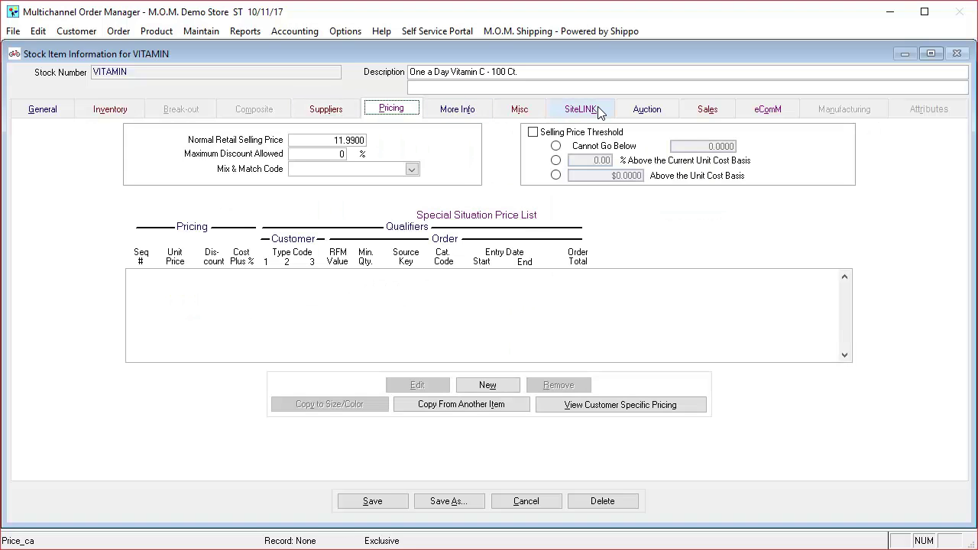
pyautogui.click(770, 109)
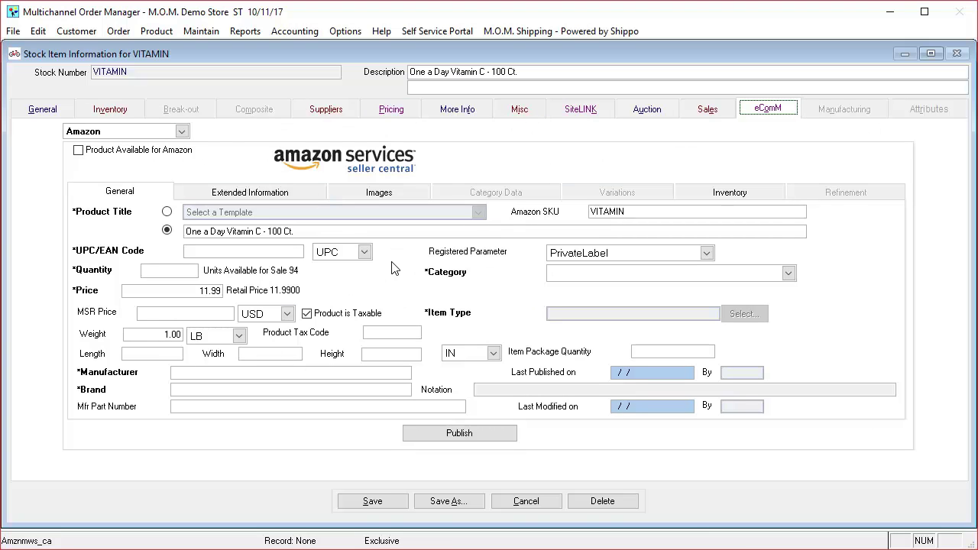
pyautogui.click(374, 507)
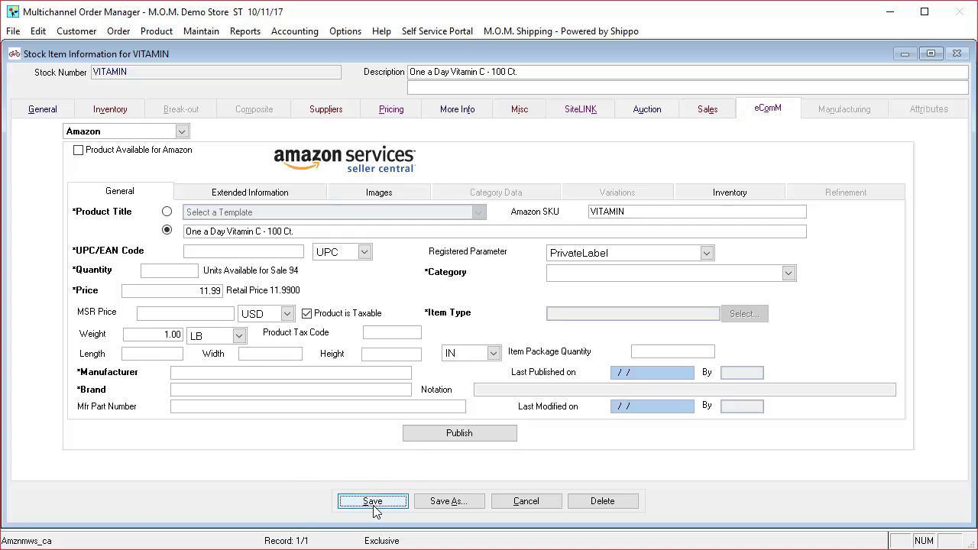
pyautogui.click(259, 349)
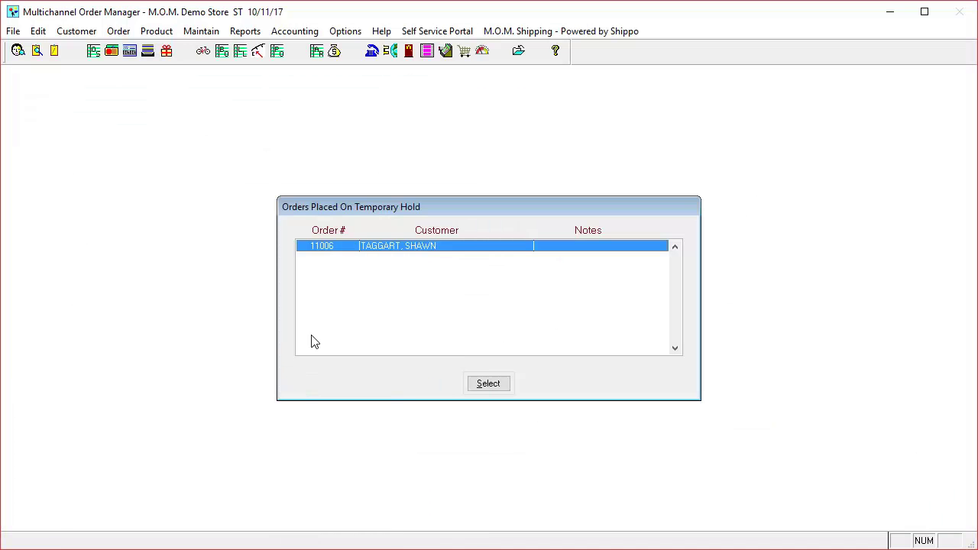
# Review the bins due for auto-replenishment, select the VNECKSHIRTSMALL entry for bin A10-S2-B1, and close the list without processing it.
pyautogui.click(157, 31)
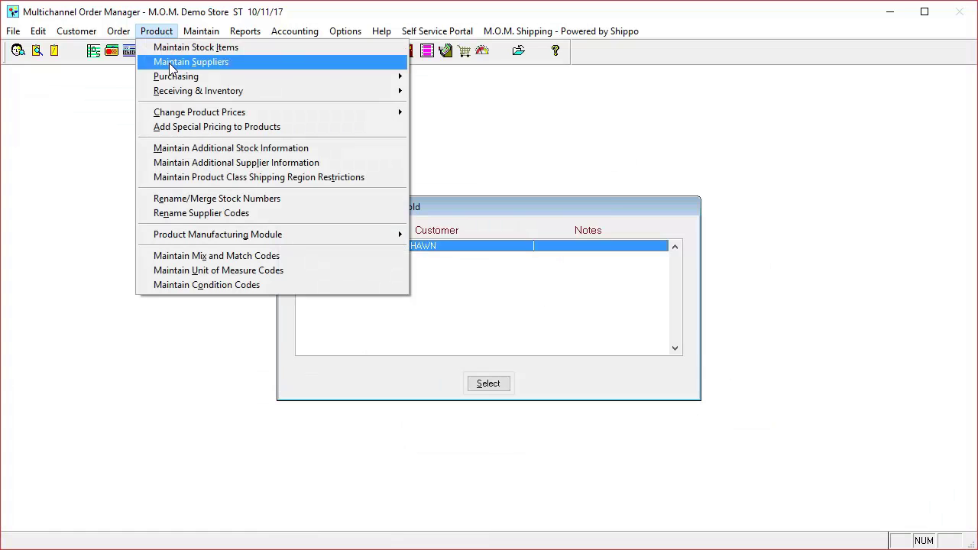
pyautogui.moveTo(319, 95)
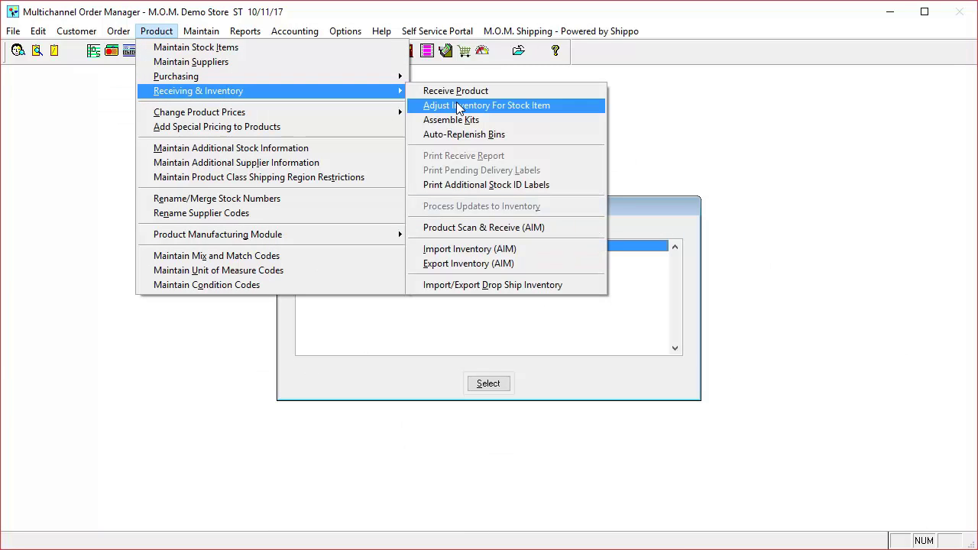
pyautogui.click(467, 136)
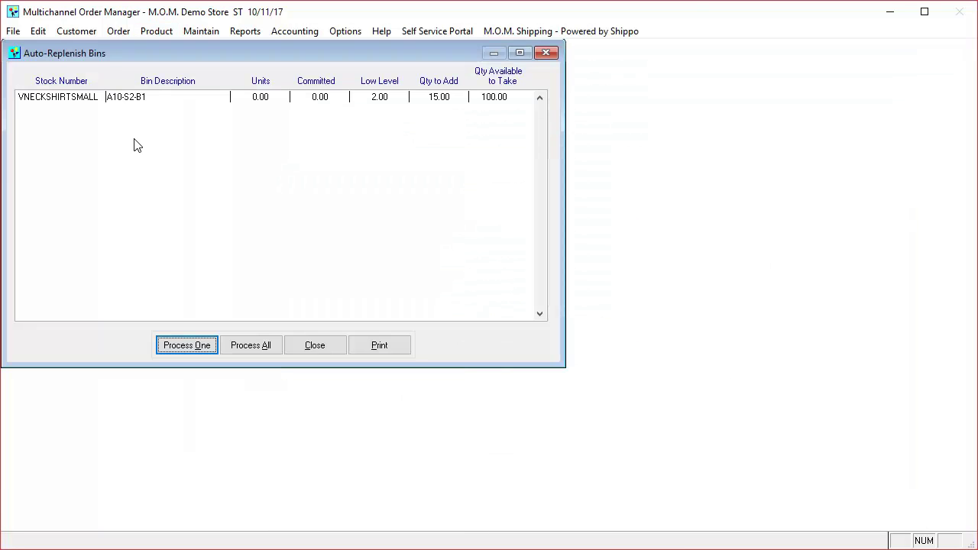
pyautogui.click(84, 98)
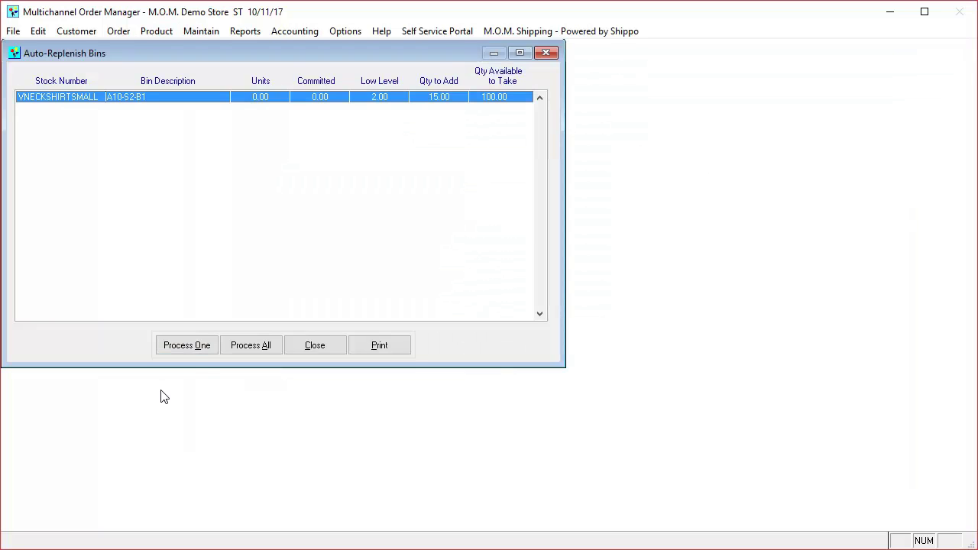
pyautogui.click(312, 346)
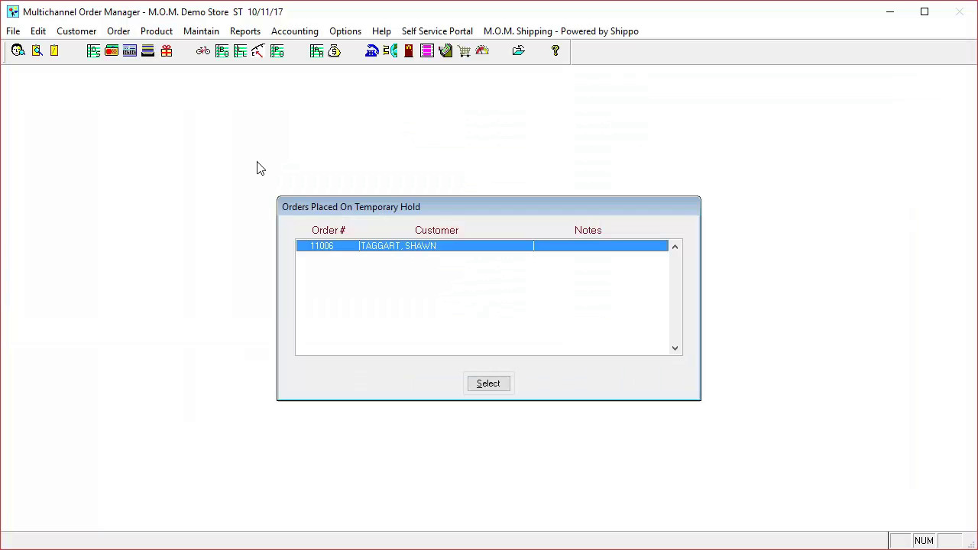
# Look through the available inventory reports, including the back ordered, low level, master inventory and bin reports.
pyautogui.click(251, 35)
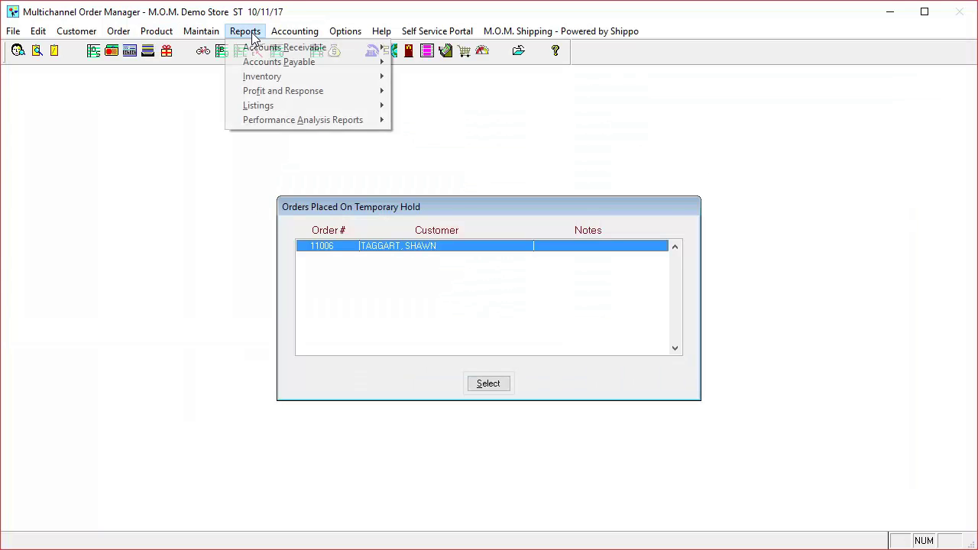
pyautogui.moveTo(281, 81)
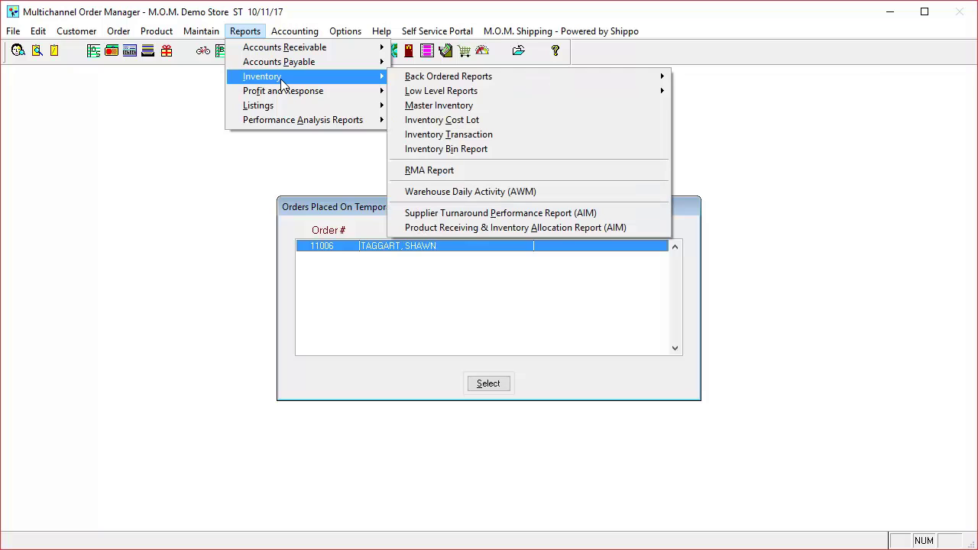
pyautogui.moveTo(417, 84)
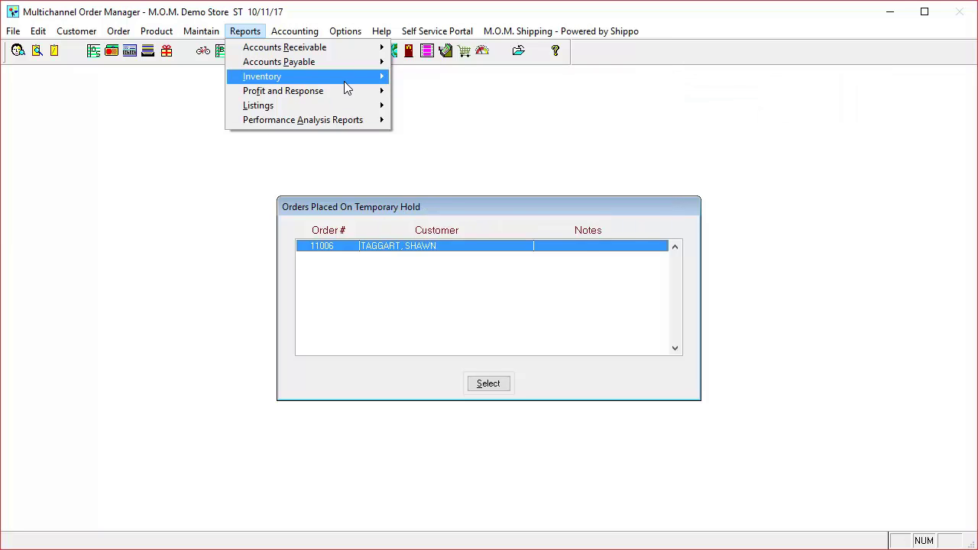
pyautogui.moveTo(360, 79)
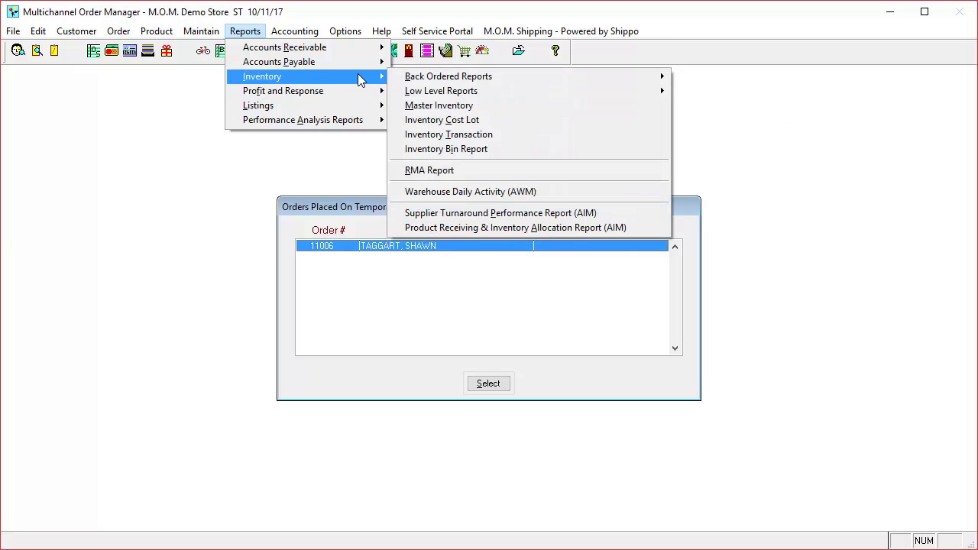